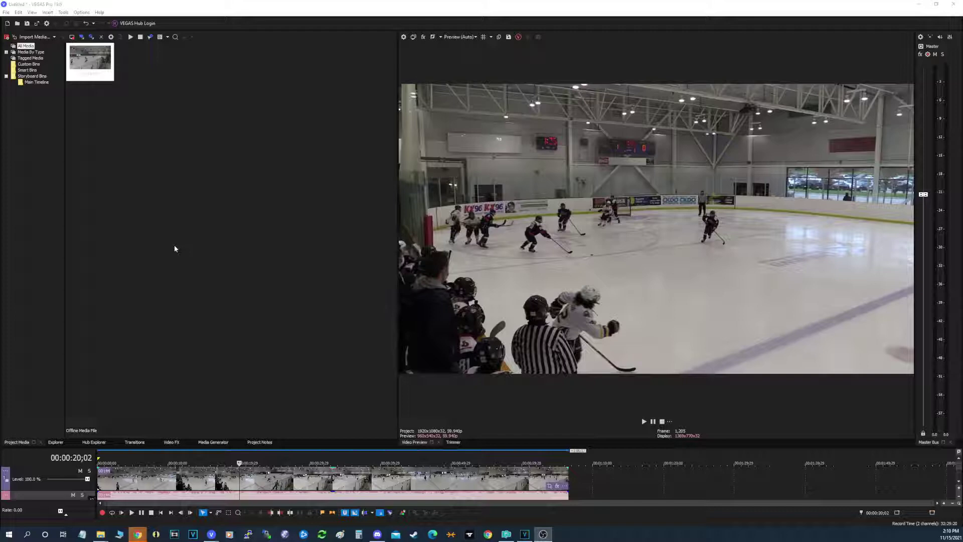
# - Return from the video effects list to the Project Media bins showing the 00144.MTS hockey clip
pyautogui.click(172, 442)
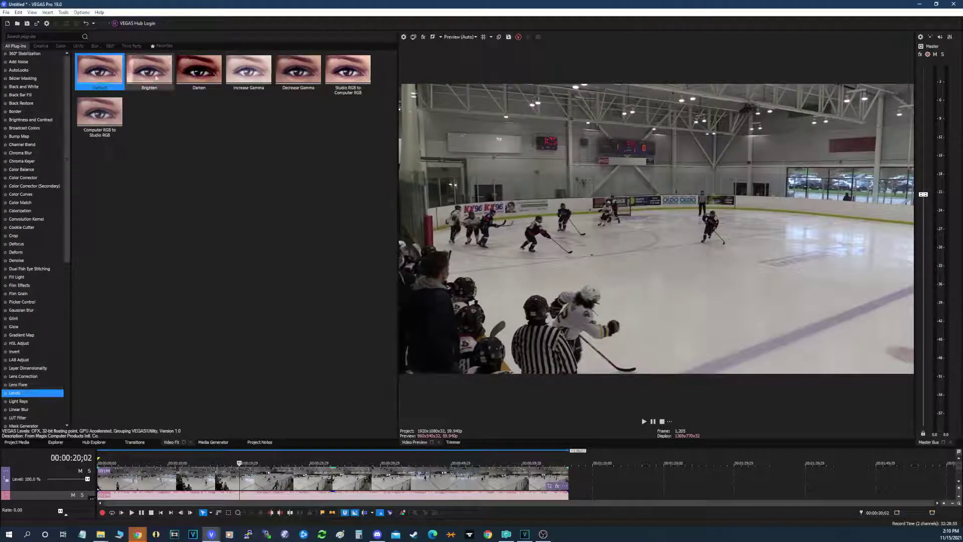
pyautogui.click(17, 442)
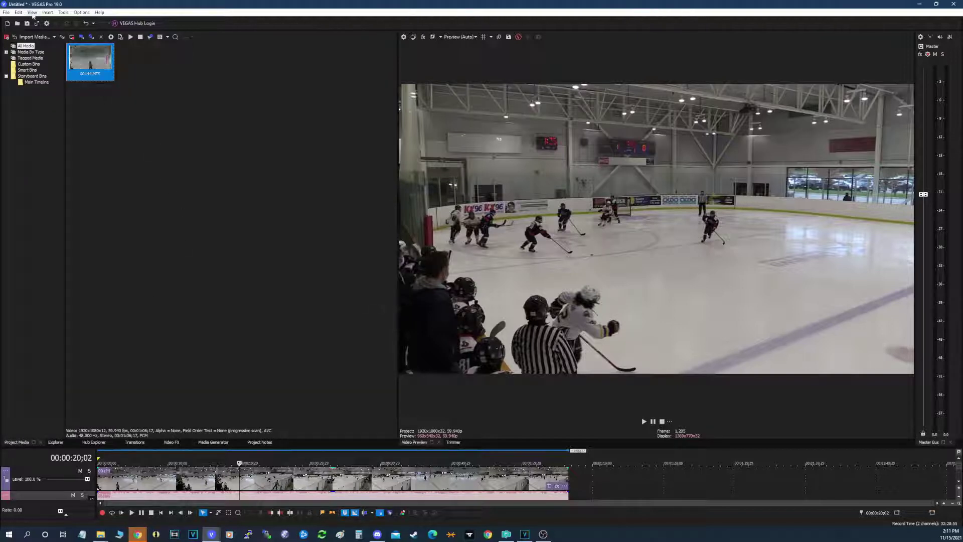
# - Switch to the Color Correction window layout
pyautogui.click(32, 12)
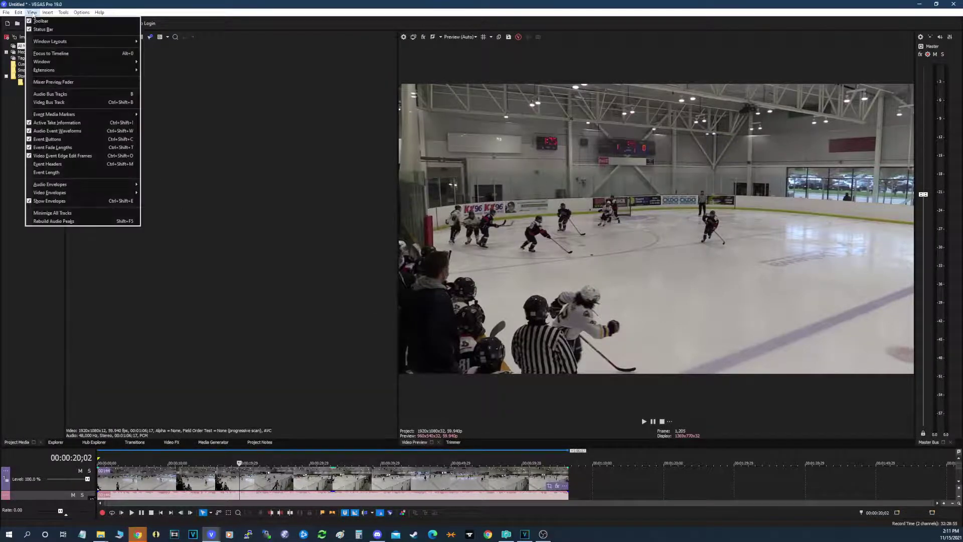
pyautogui.moveTo(55, 42)
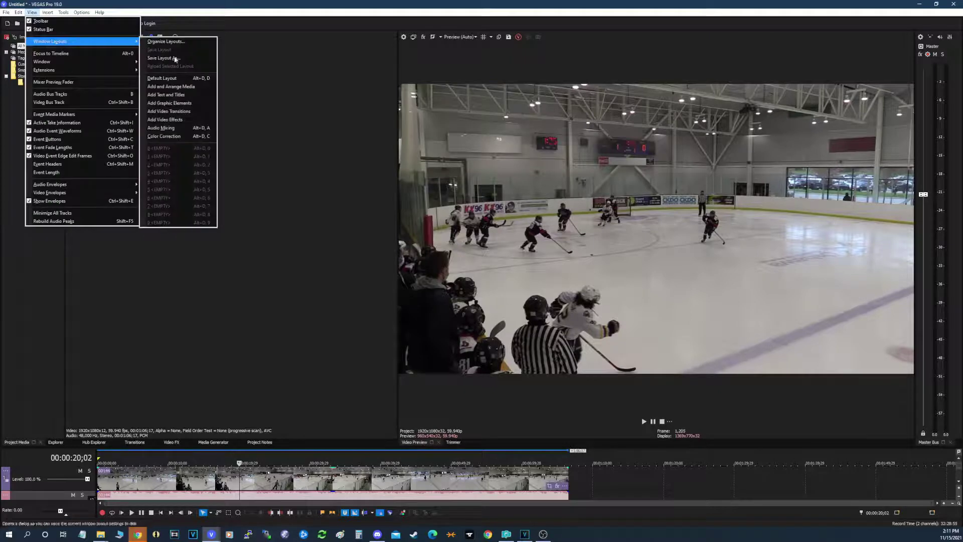
pyautogui.click(189, 136)
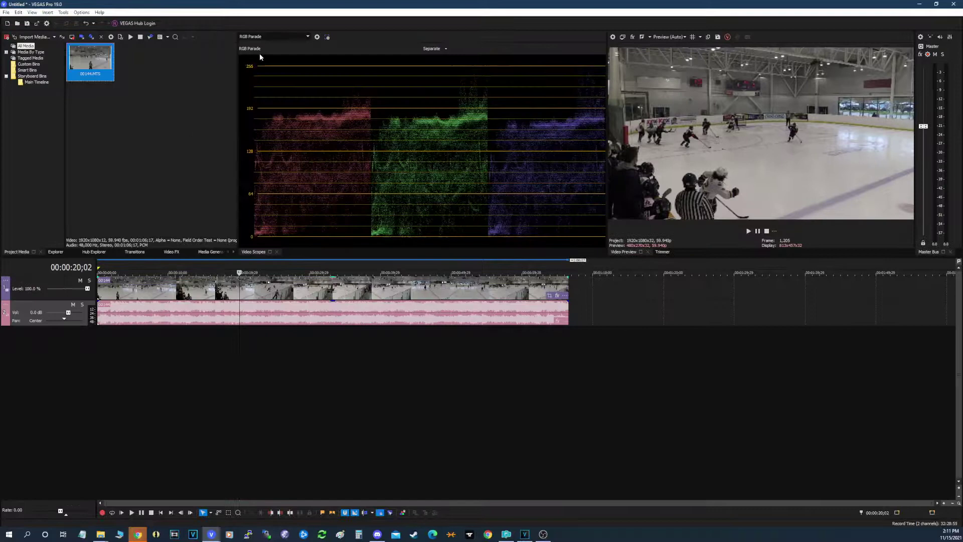
# - Check the Vectorscope, enlarge the scope area above the timeline, then set the scope to RGB Parade
pyautogui.click(307, 37)
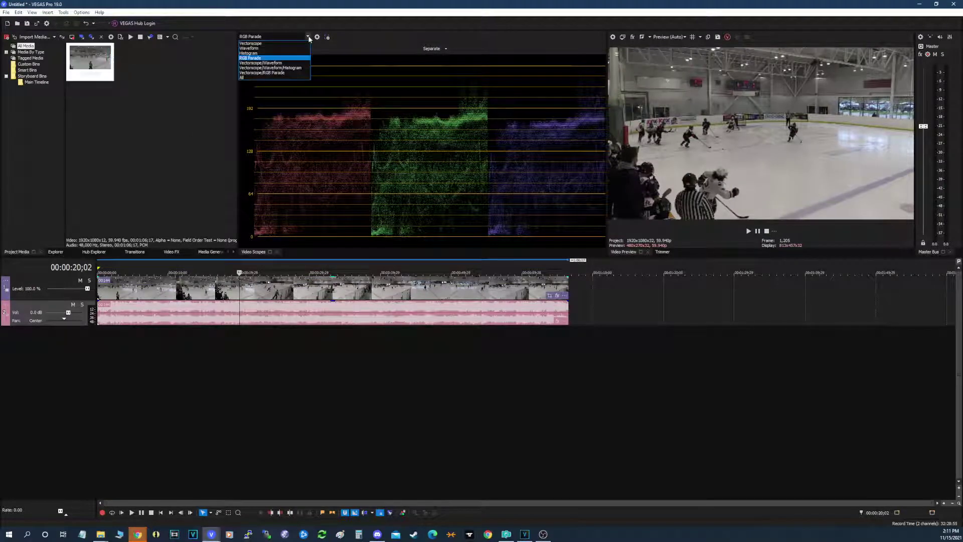
pyautogui.click(288, 43)
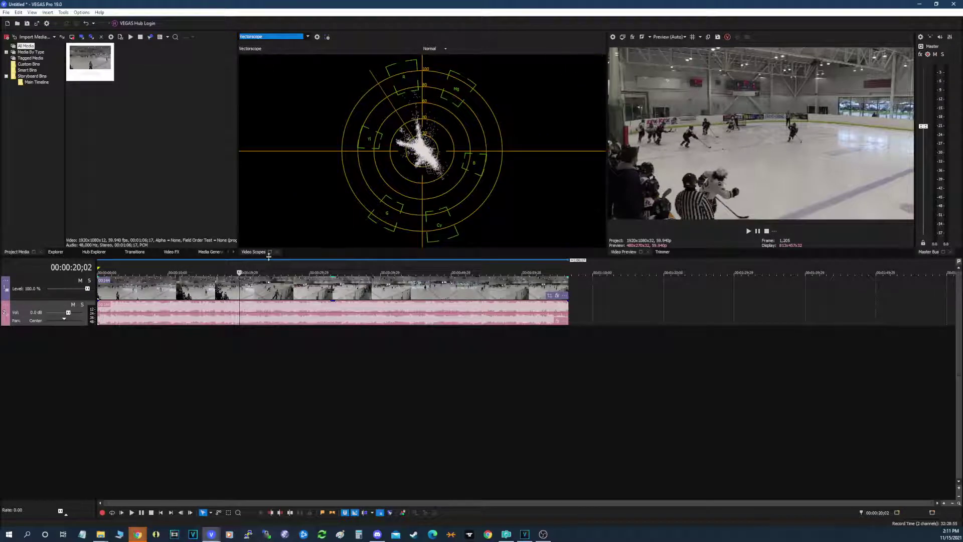
pyautogui.moveTo(268, 256); pyautogui.dragTo(250, 418)
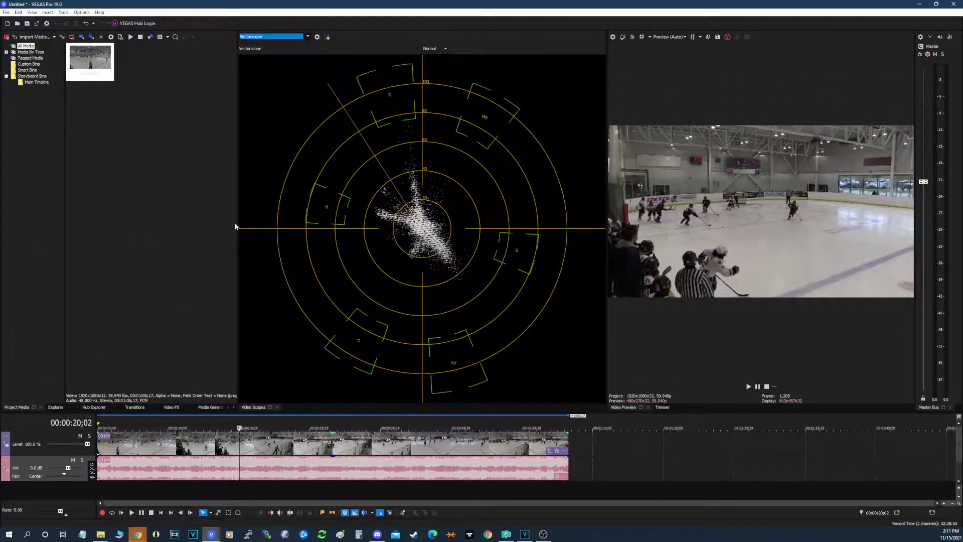
pyautogui.click(308, 38)
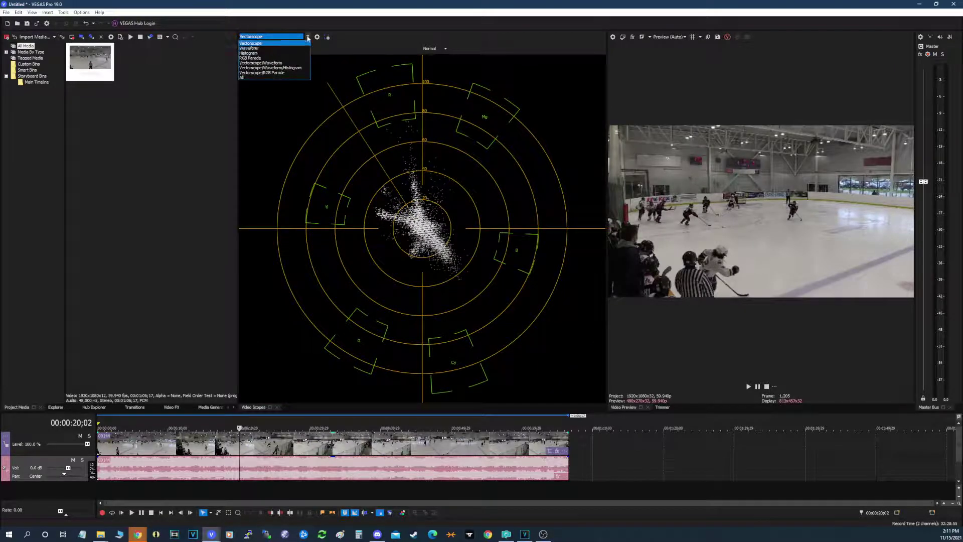
pyautogui.click(268, 64)
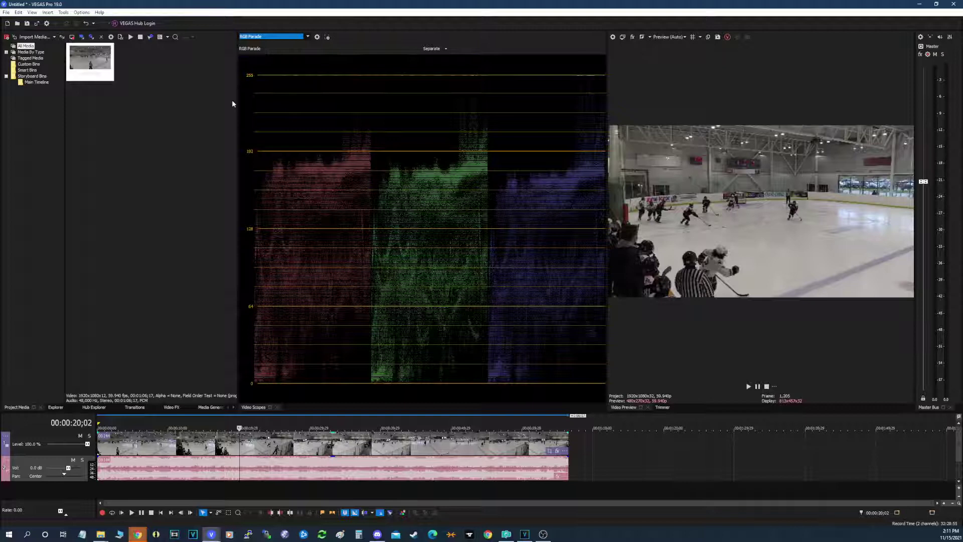
# - Narrow the RGB Parade scope into a column so the hockey clip preview gets most of the space
pyautogui.moveTo(237, 100); pyautogui.dragTo(149, 99)
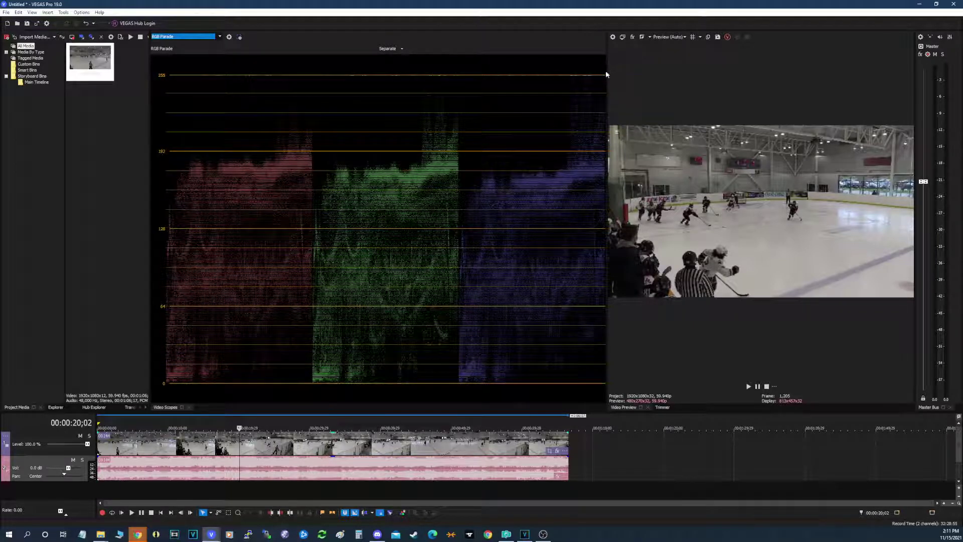
pyautogui.moveTo(608, 74); pyautogui.dragTo(276, 96)
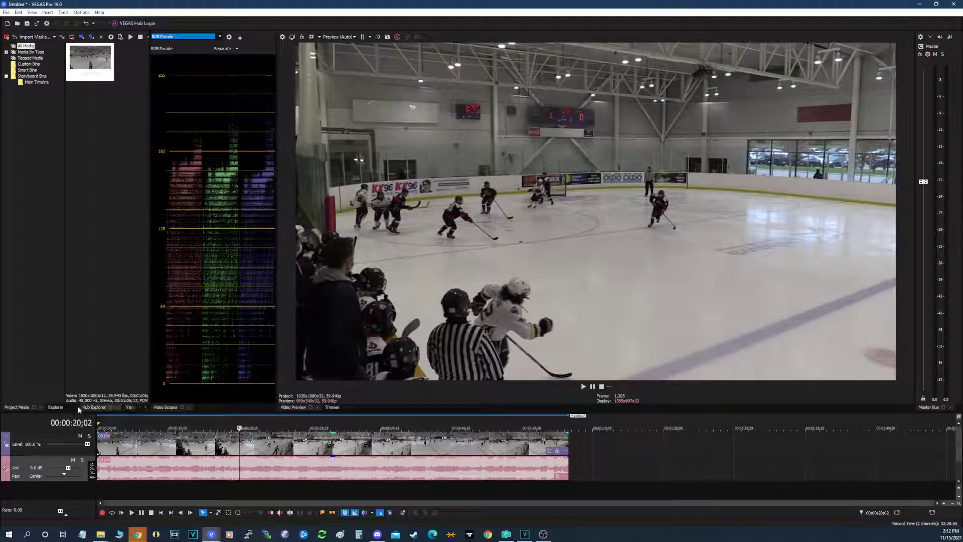
# - Apply the Levels plug-in from Video FX to the hockey clip after Pan/Crop
pyautogui.click(146, 407)
pyautogui.click(145, 407)
pyautogui.click(110, 408)
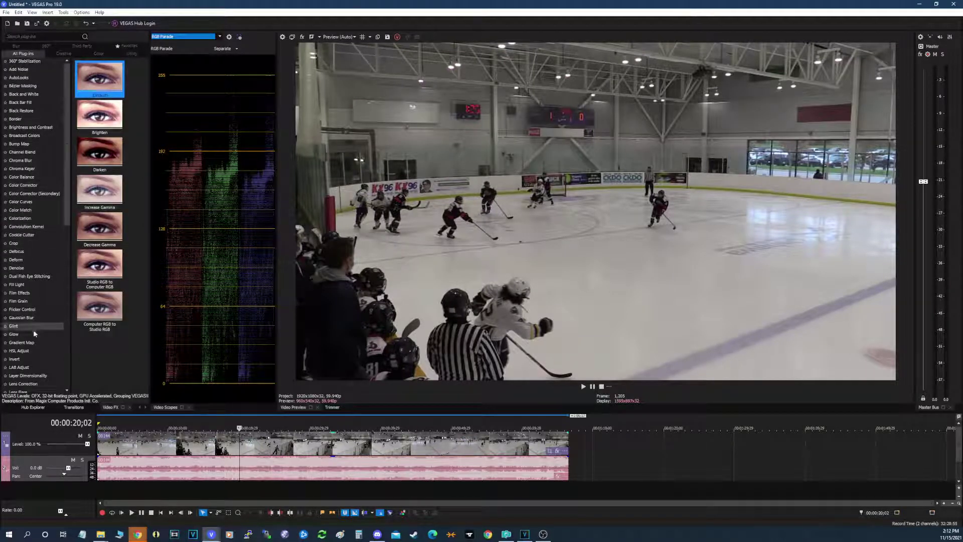
pyautogui.scroll(-2, 23, 370)
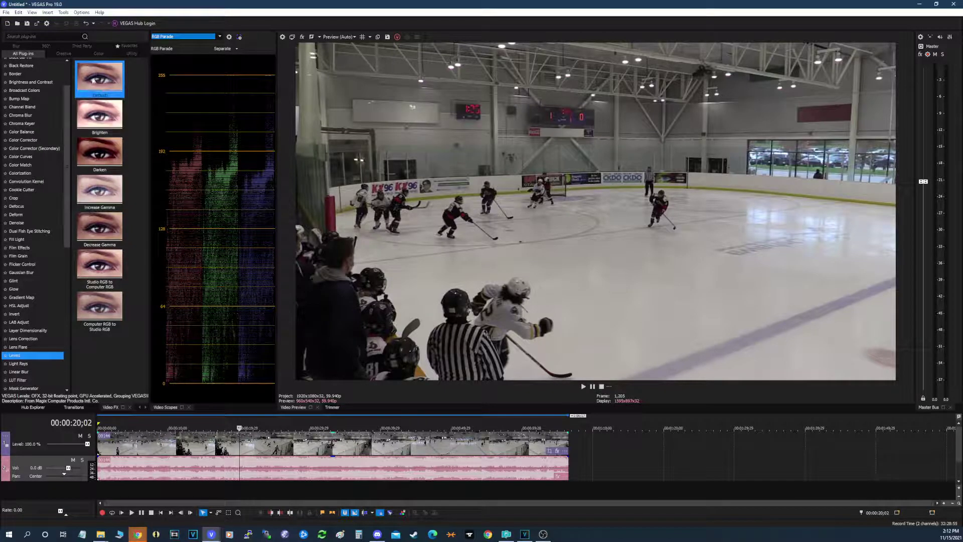
pyautogui.moveTo(207, 439); pyautogui.dragTo(207, 440)
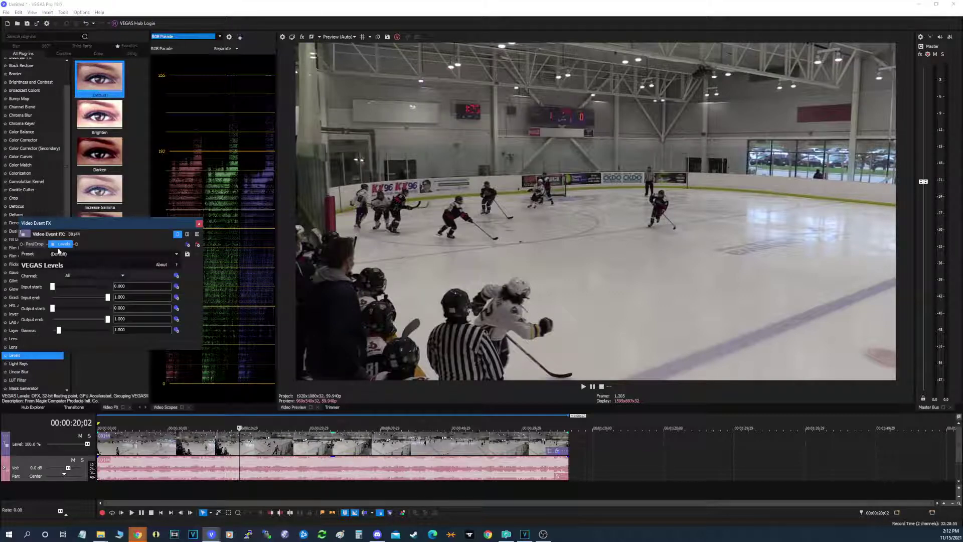
# - Set Levels Input end to 0.884 and Gamma to 1.069, checking the RGB Parade
pyautogui.click(59, 248)
pyautogui.moveTo(121, 229); pyautogui.dragTo(114, 200)
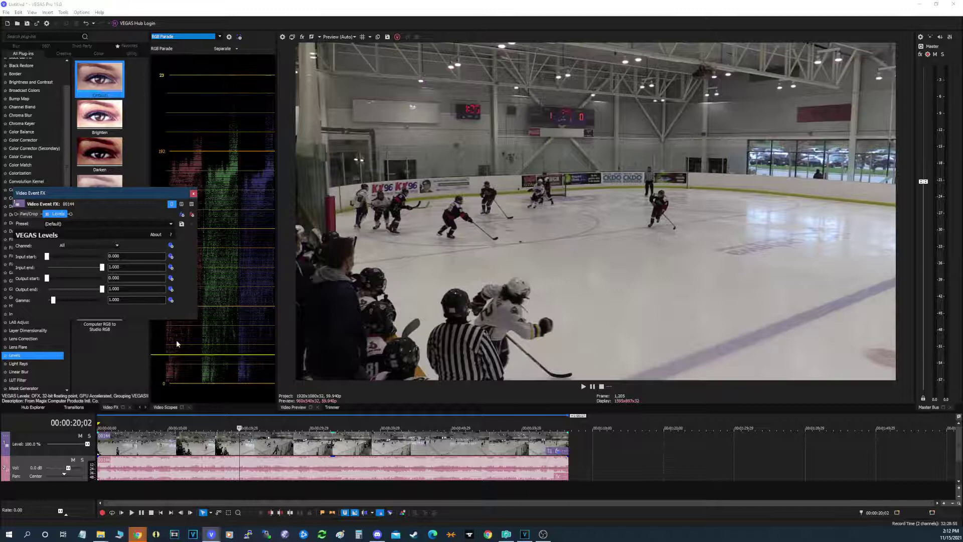
pyautogui.moveTo(49, 258)
pyautogui.mouseDown()
pyautogui.moveTo(65, 257)
pyautogui.moveTo(47, 257)
pyautogui.mouseUp()
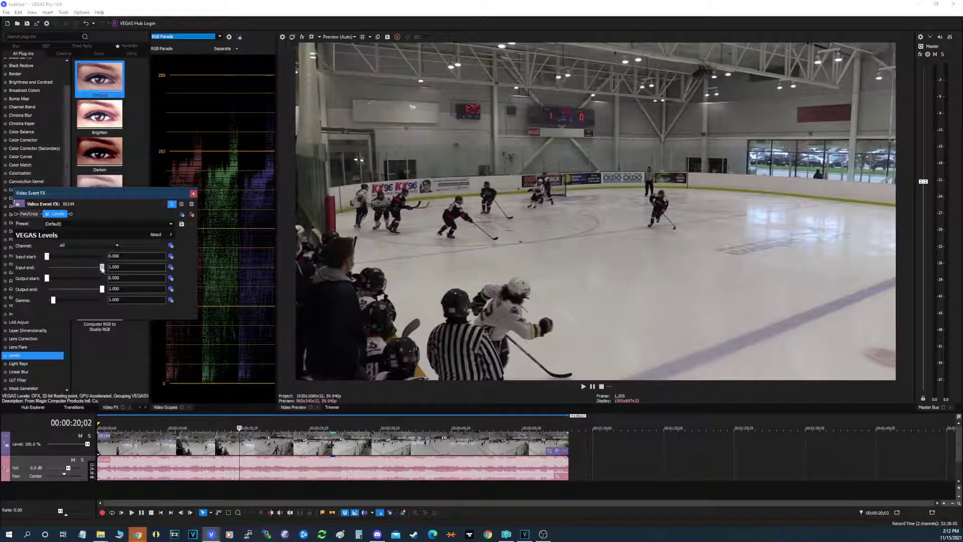
pyautogui.moveTo(102, 267); pyautogui.dragTo(96, 268)
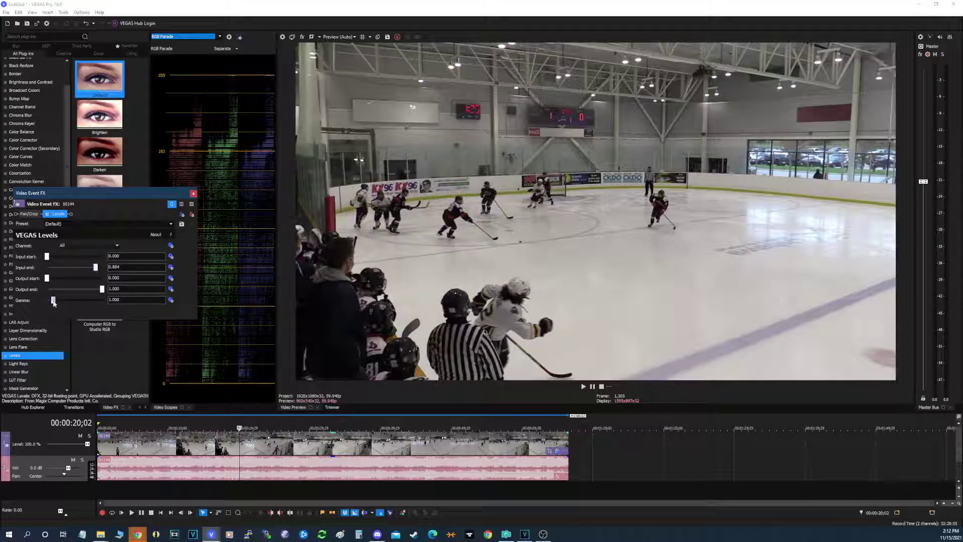
pyautogui.moveTo(54, 301); pyautogui.dragTo(54, 300)
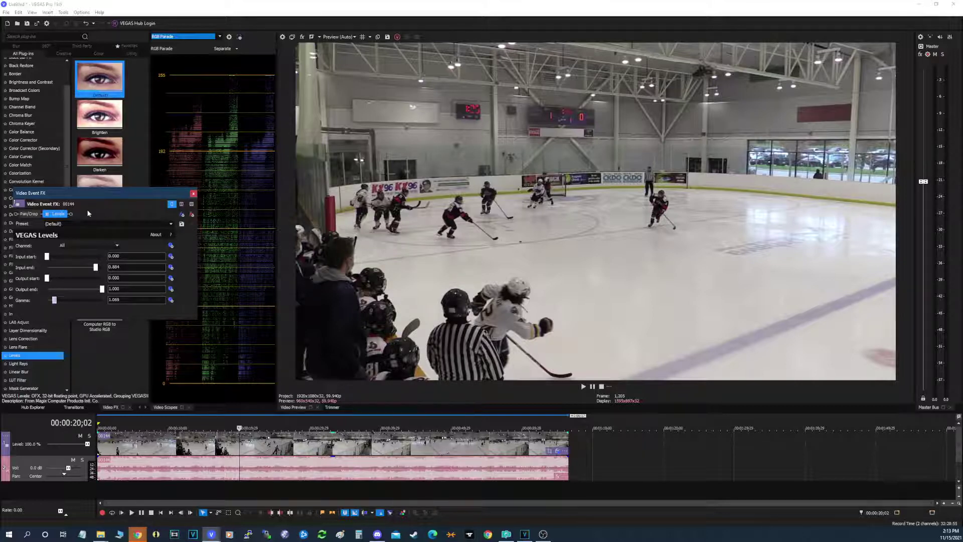
pyautogui.rightClick(278, 444)
pyautogui.click(204, 219)
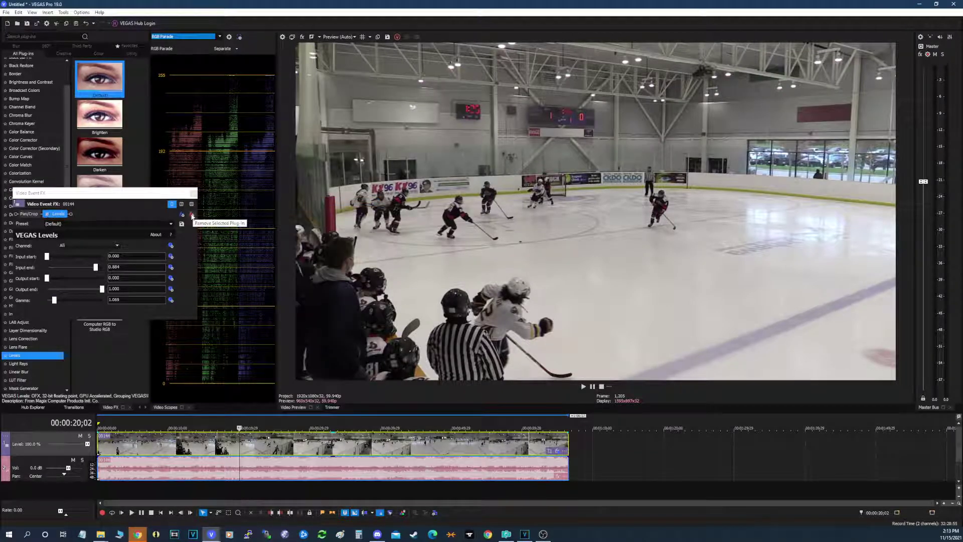
pyautogui.click(192, 216)
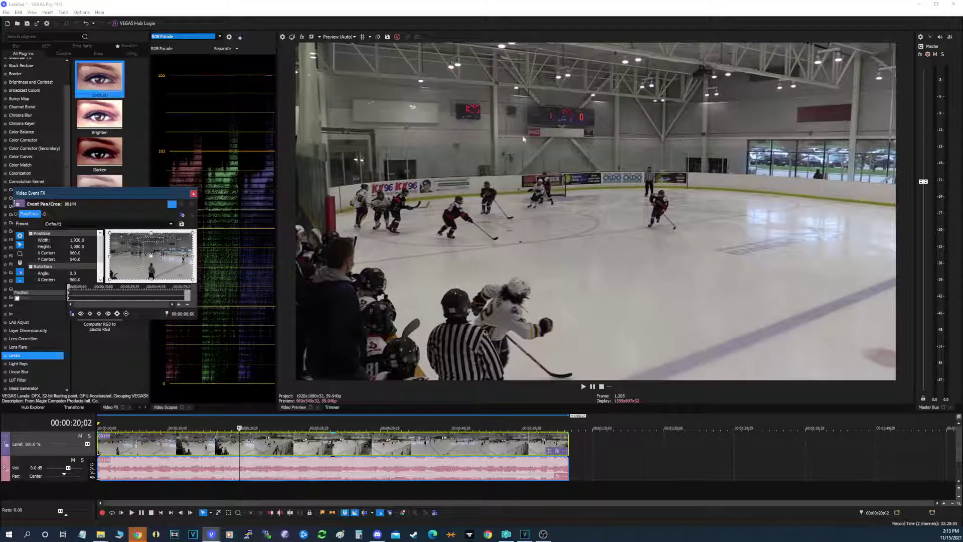
pyautogui.rightClick(274, 440)
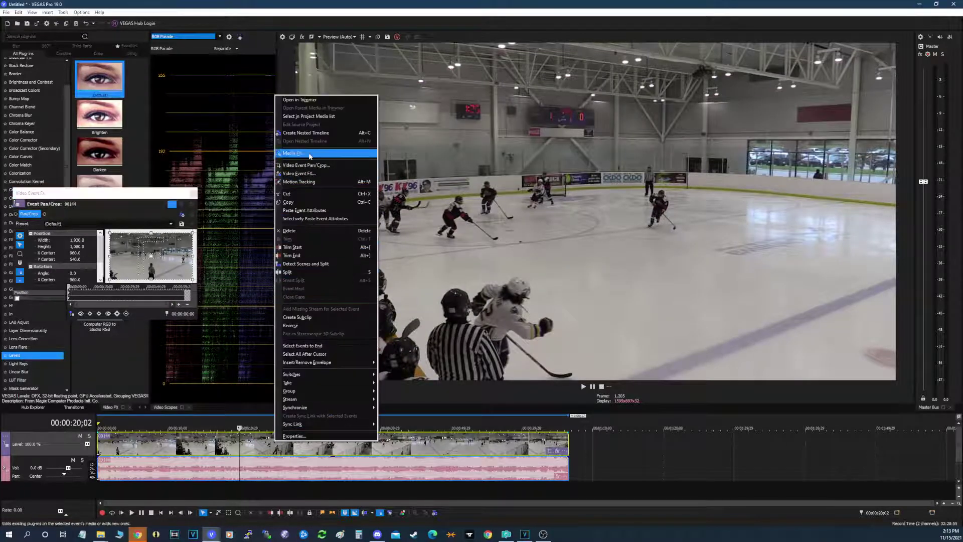
pyautogui.click(299, 210)
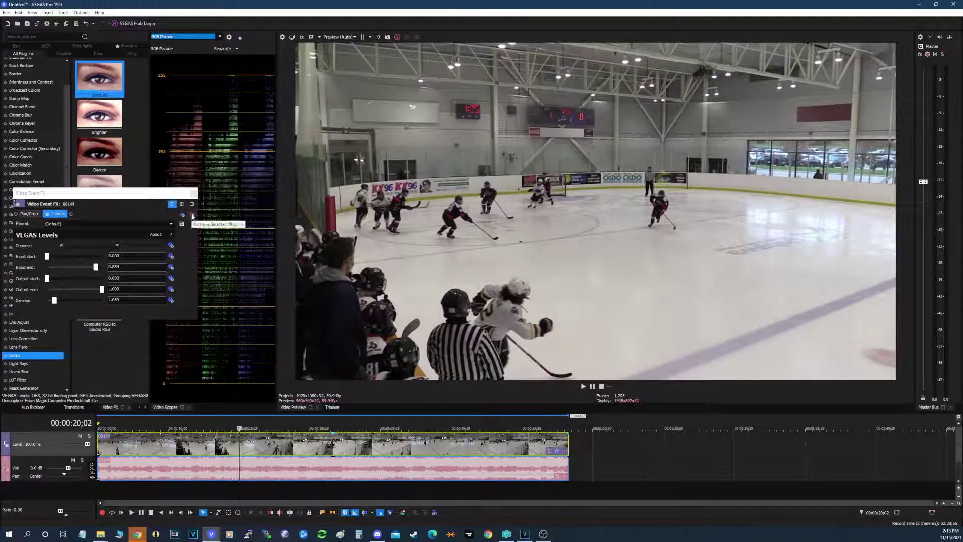
pyautogui.click(192, 217)
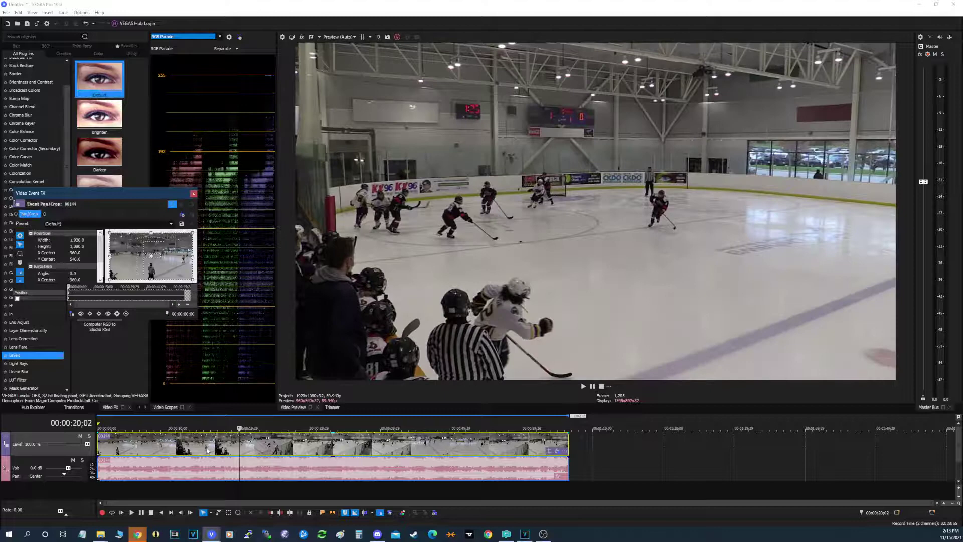
pyautogui.rightClick(208, 450)
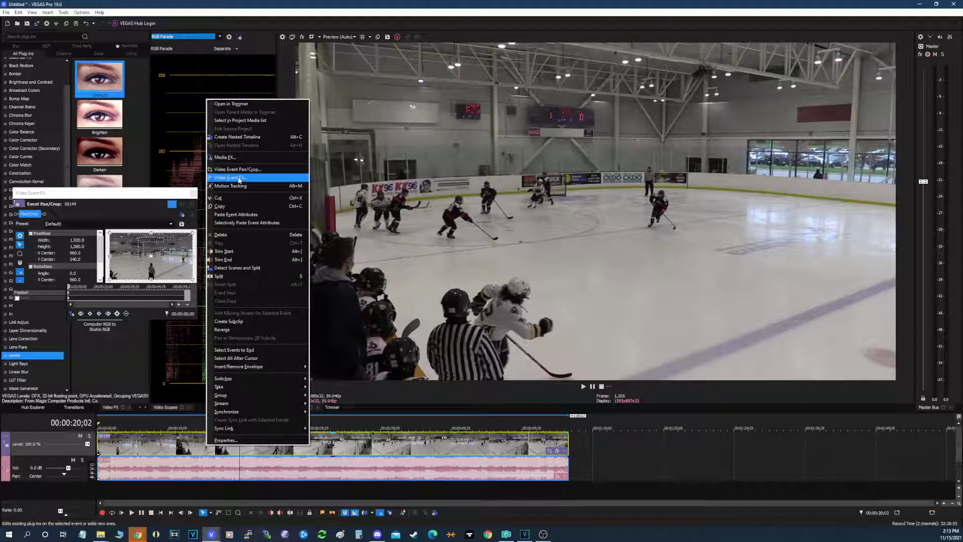
pyautogui.click(238, 214)
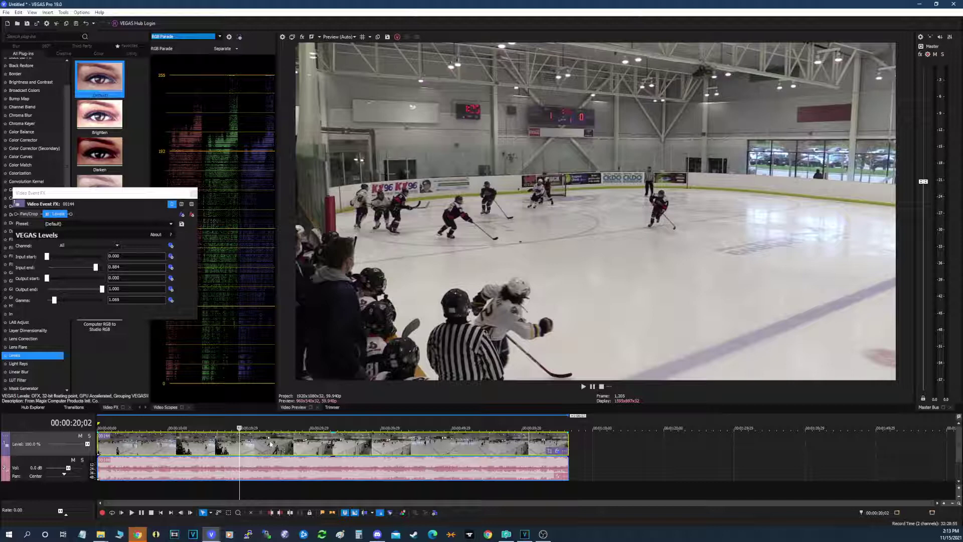
# - Enable Disable resample in the hockey clip's event Properties and confirm
pyautogui.rightClick(286, 445)
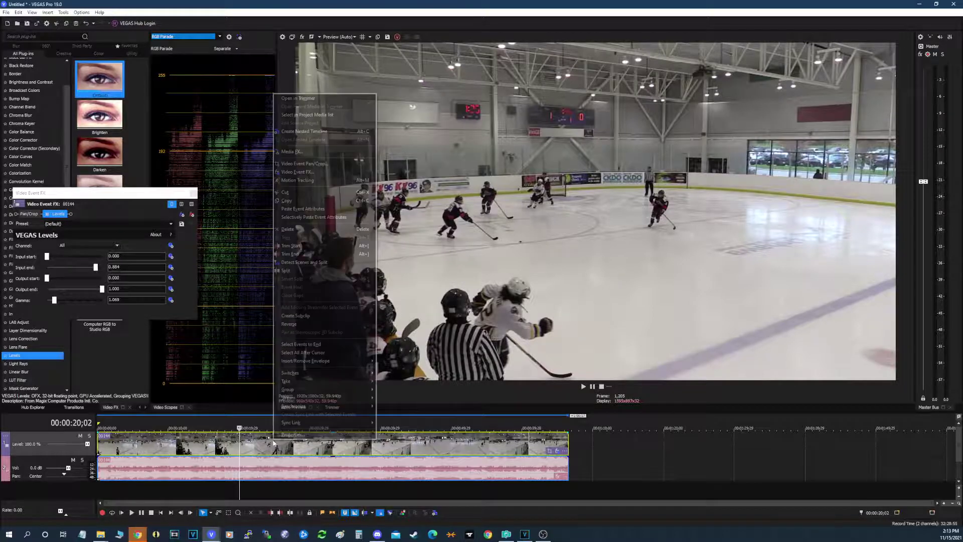
pyautogui.click(289, 435)
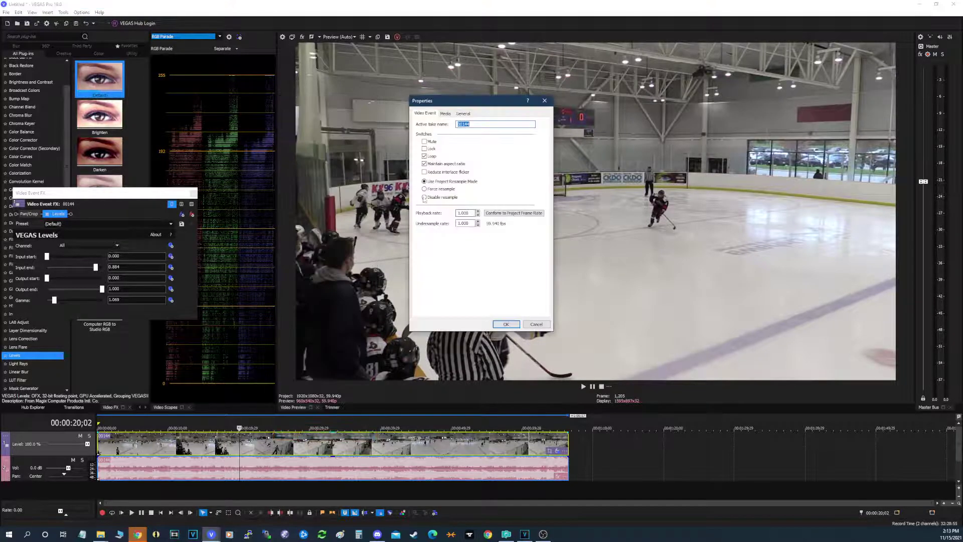
pyautogui.click(425, 197)
pyautogui.click(505, 324)
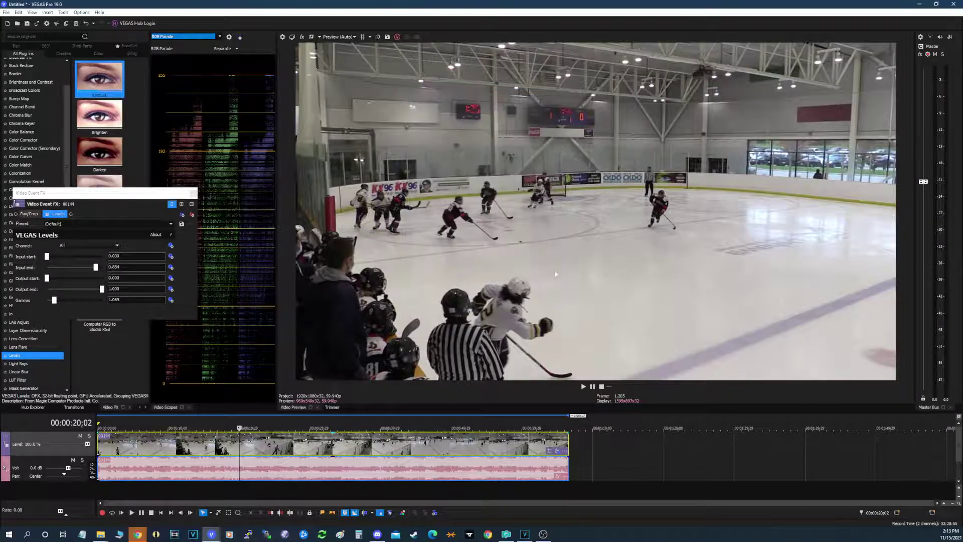